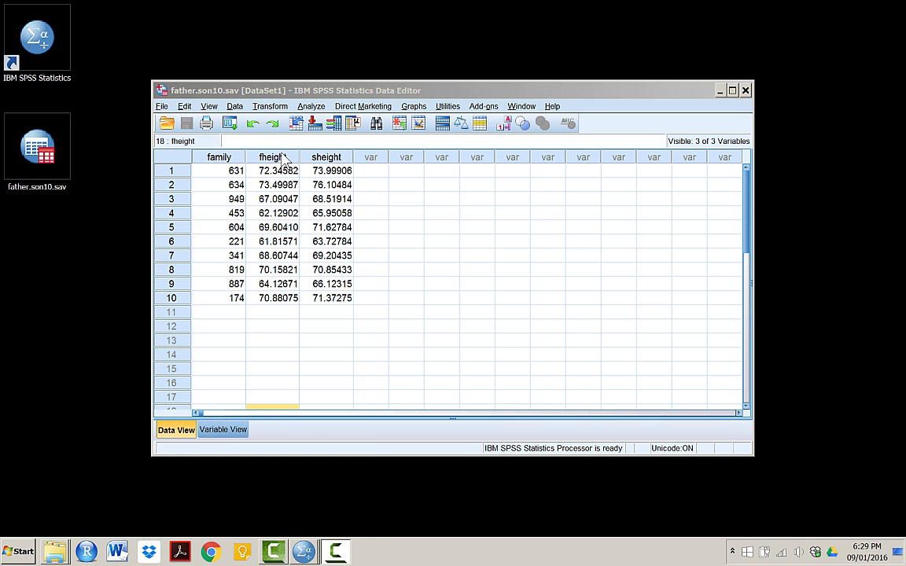
Step: Run Descriptives on Father's Height with Variance added to the reported statistics
click(315, 107)
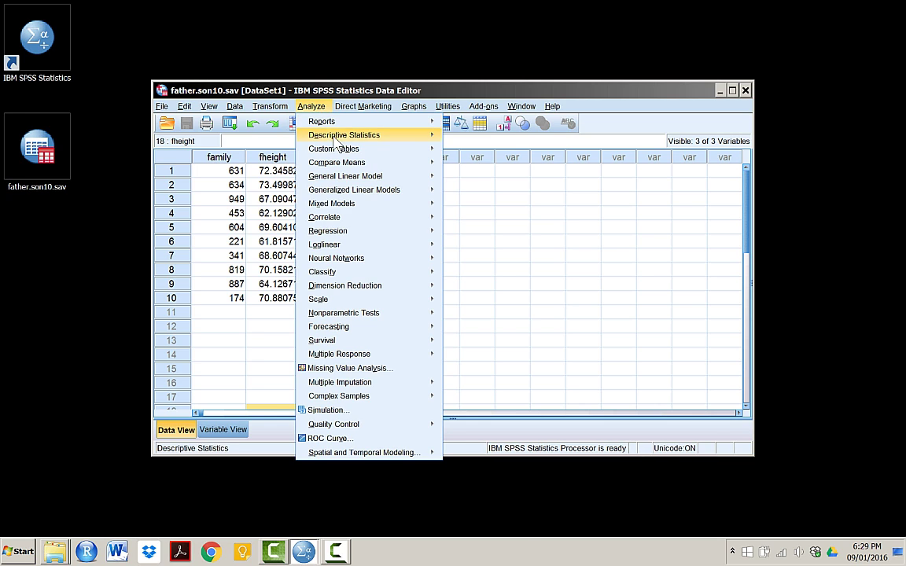
mouse_move(365, 135)
click(480, 155)
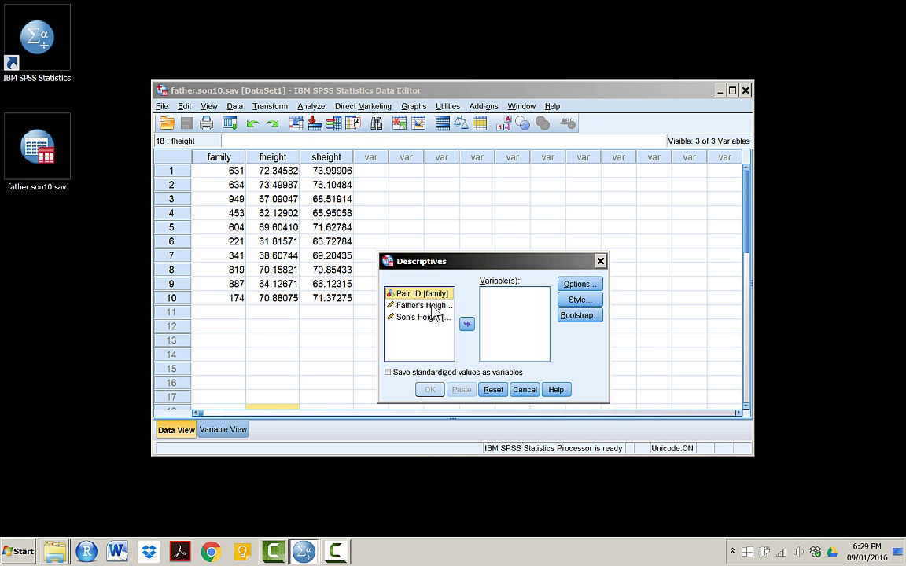
click(428, 306)
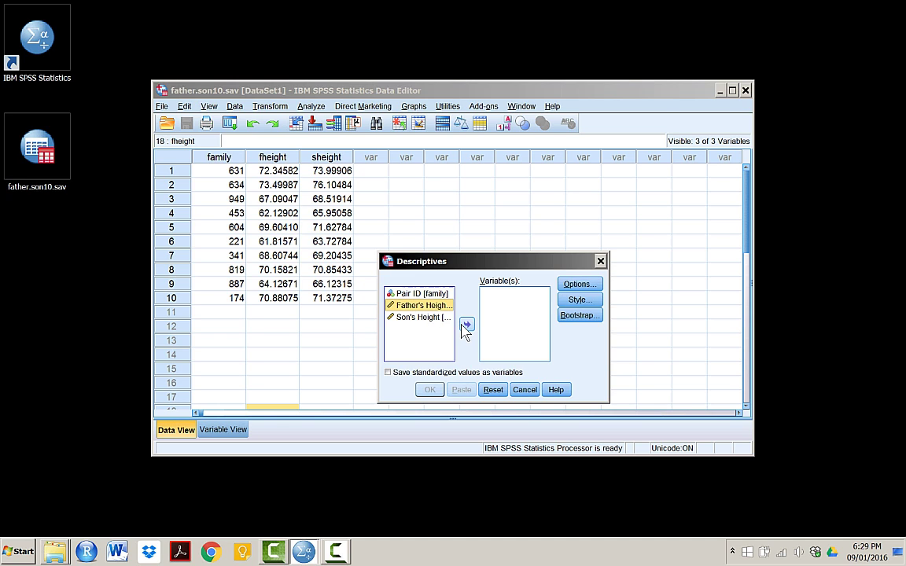
click(466, 326)
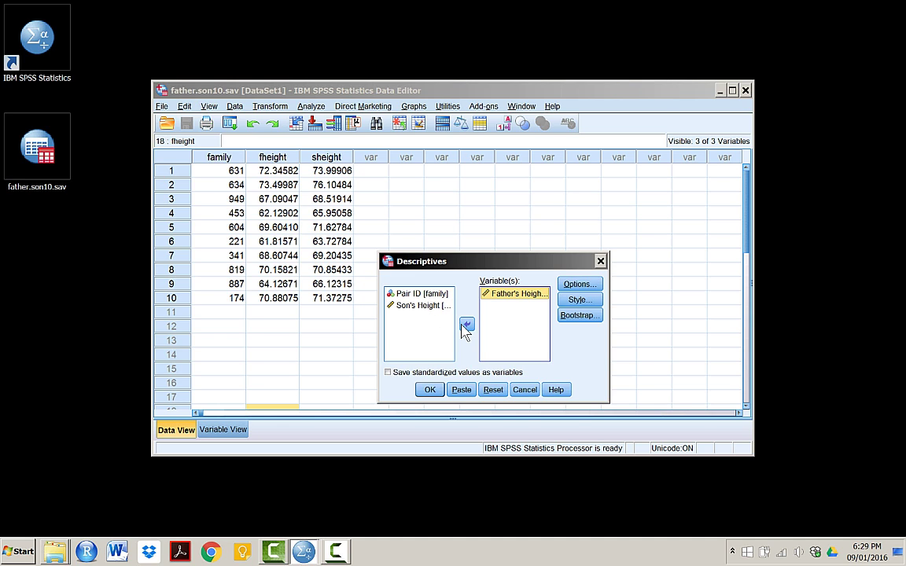
click(573, 287)
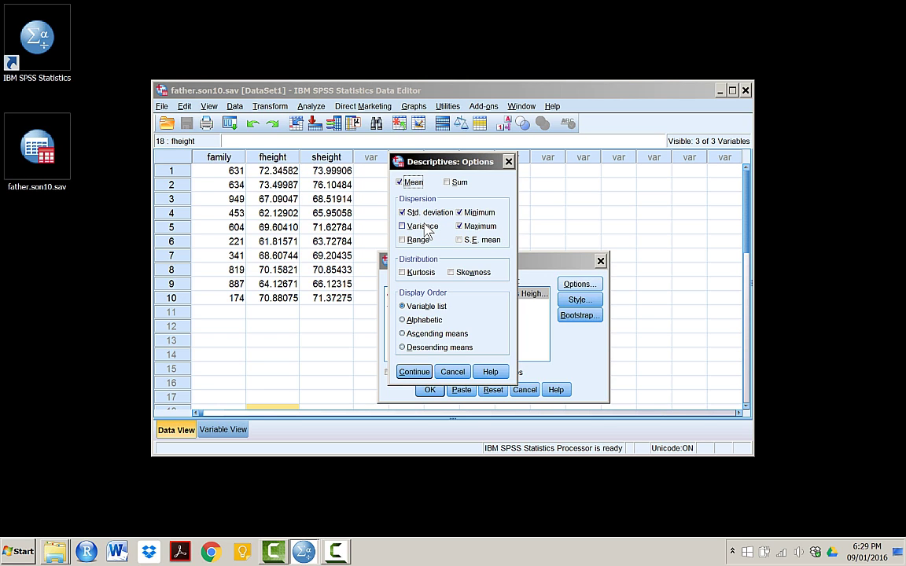
click(425, 228)
click(411, 371)
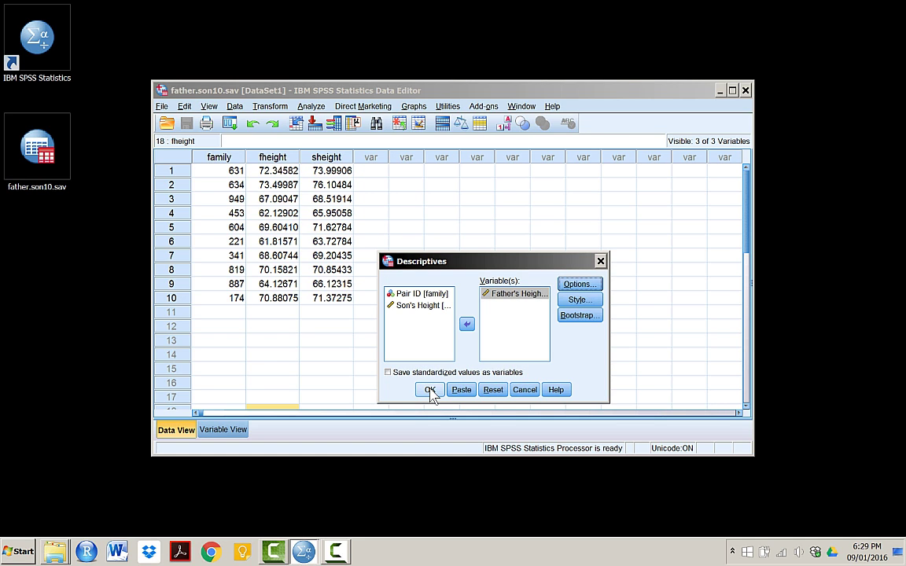
click(431, 390)
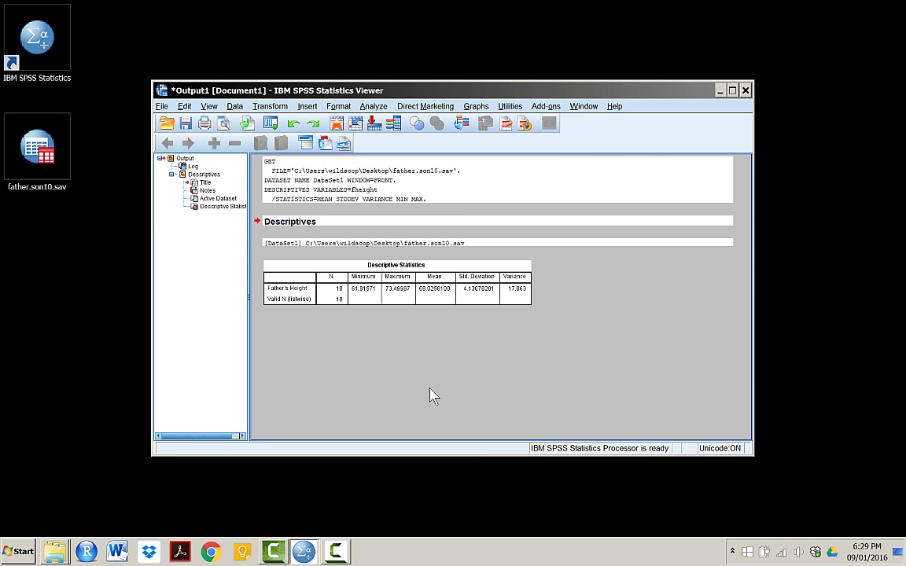
Step: Minimize the output and paste the fheight DESCRIPTIVES syntax (mean, SD, variance, min, max) into a Syntax Editor
click(720, 91)
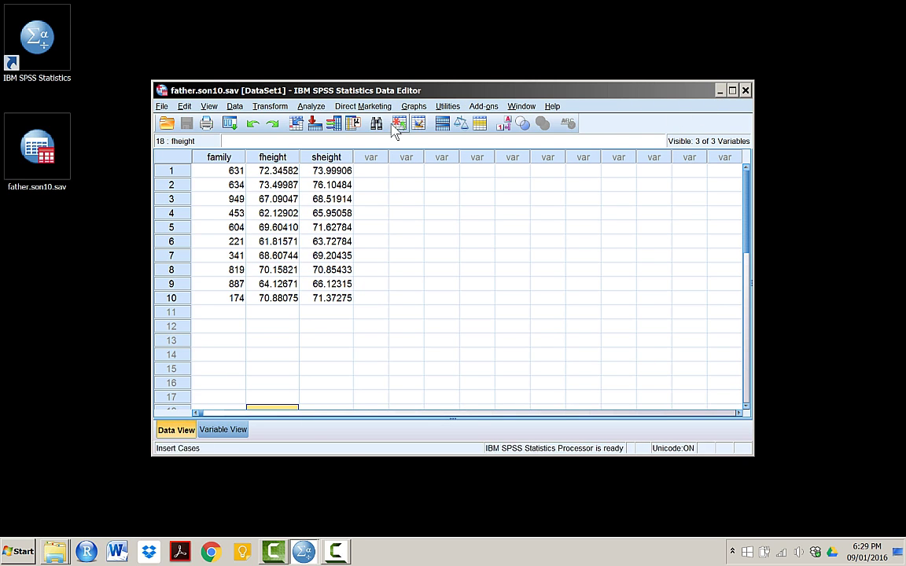
click(312, 107)
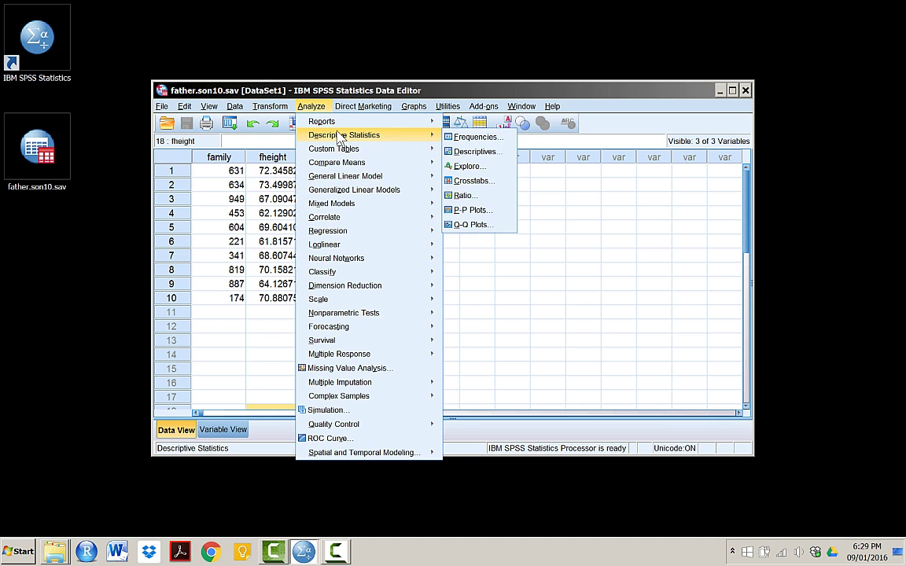
mouse_move(424, 147)
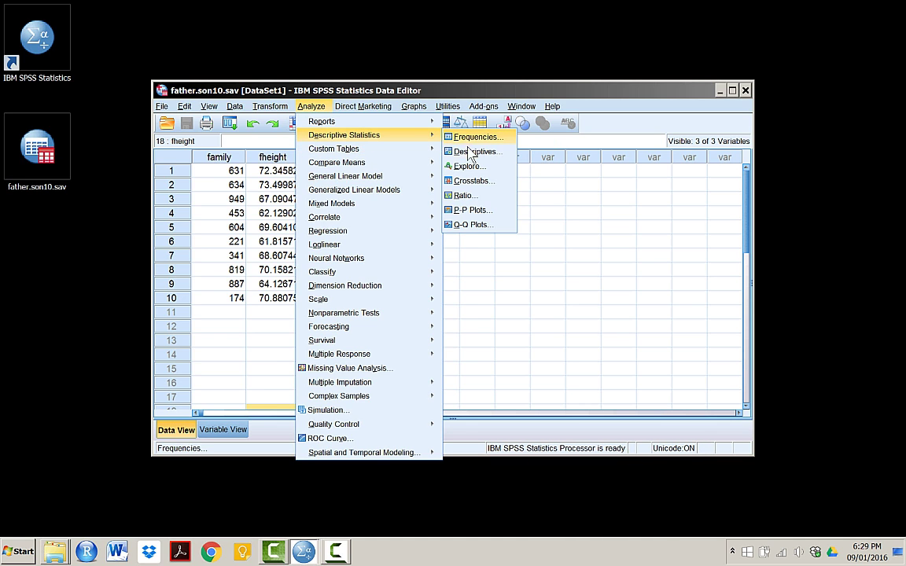
click(475, 150)
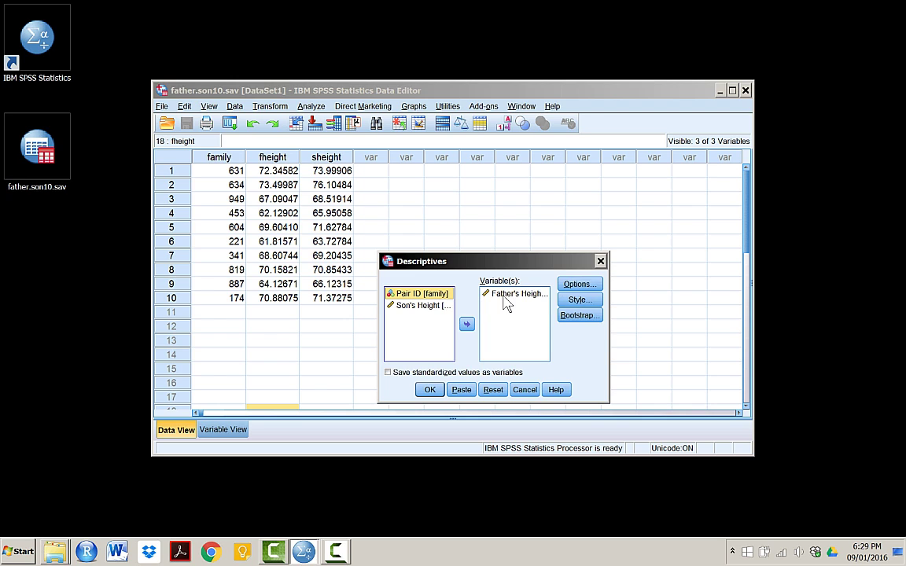
click(578, 284)
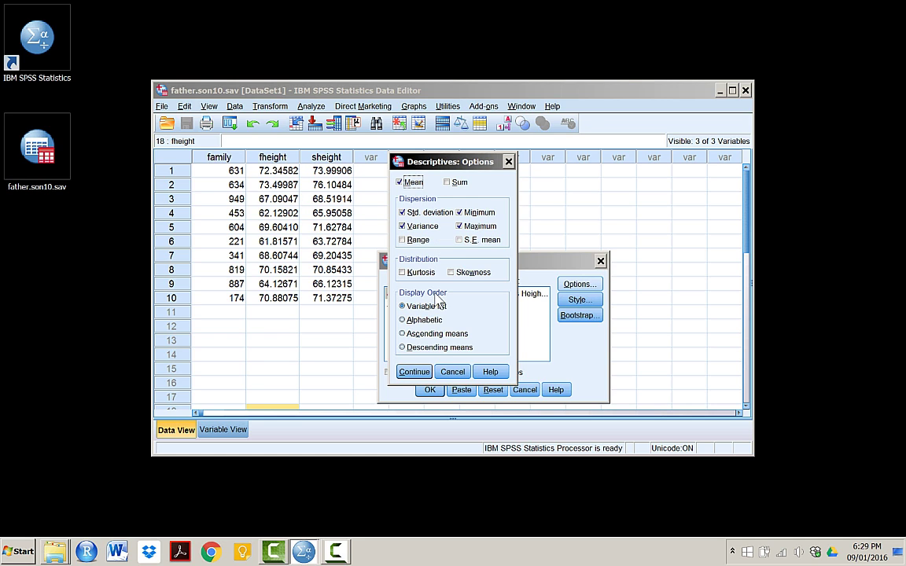
click(412, 373)
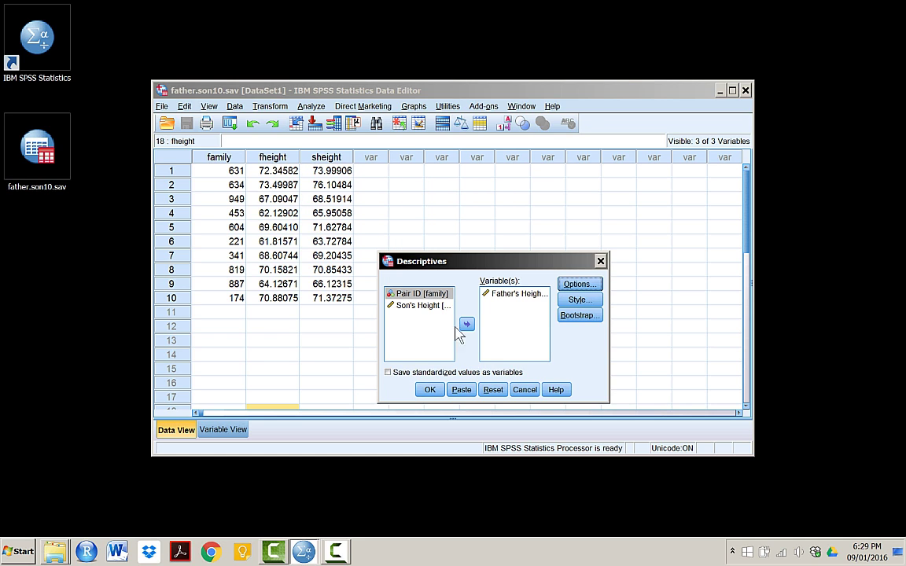
click(462, 391)
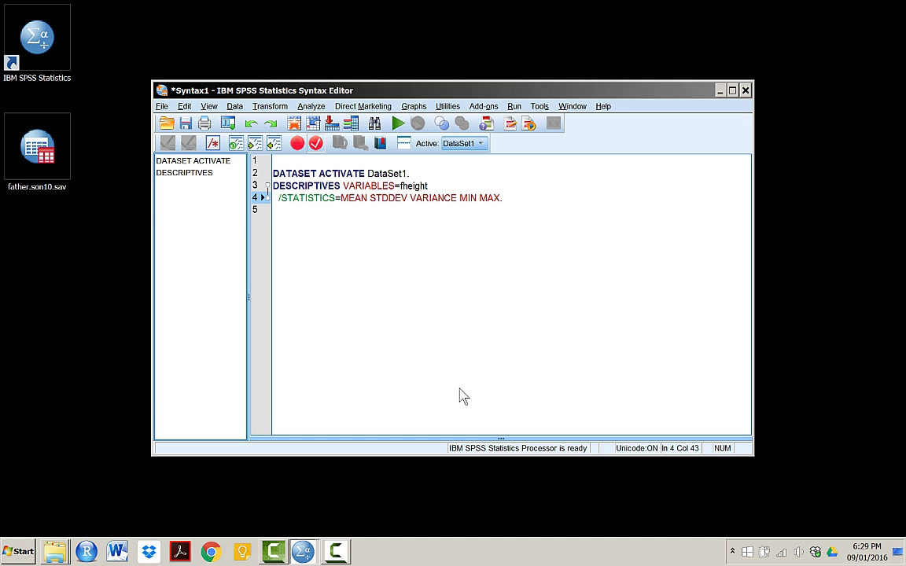
Step: Copy the generated DESCRIPTIVES syntax lines and close the Syntax Editor without saving
drag(519, 199, 260, 173)
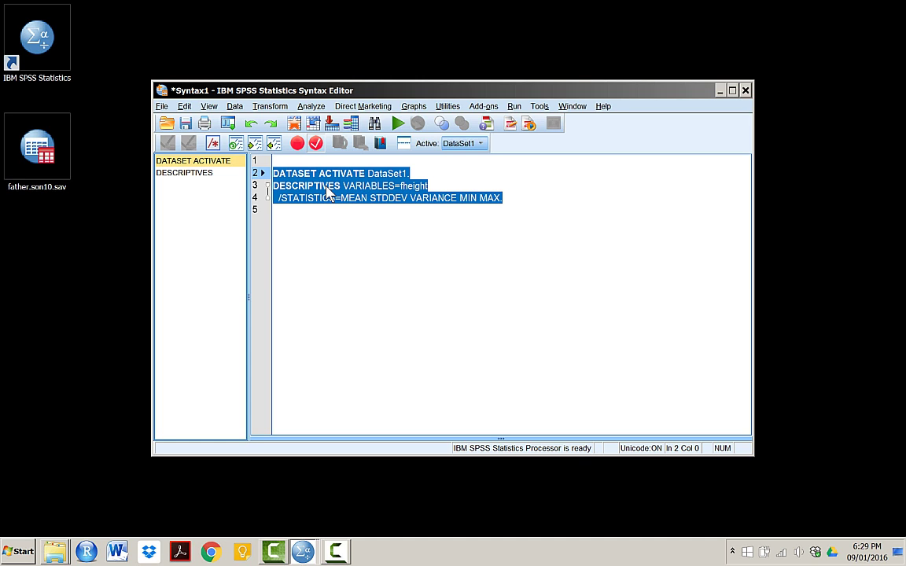
right_click(328, 193)
click(350, 208)
click(745, 90)
click(461, 292)
Step: Create a new syntax file via File > New > Syntax and paste the copied DESCRIPTIVES syntax
drag(433, 92, 439, 61)
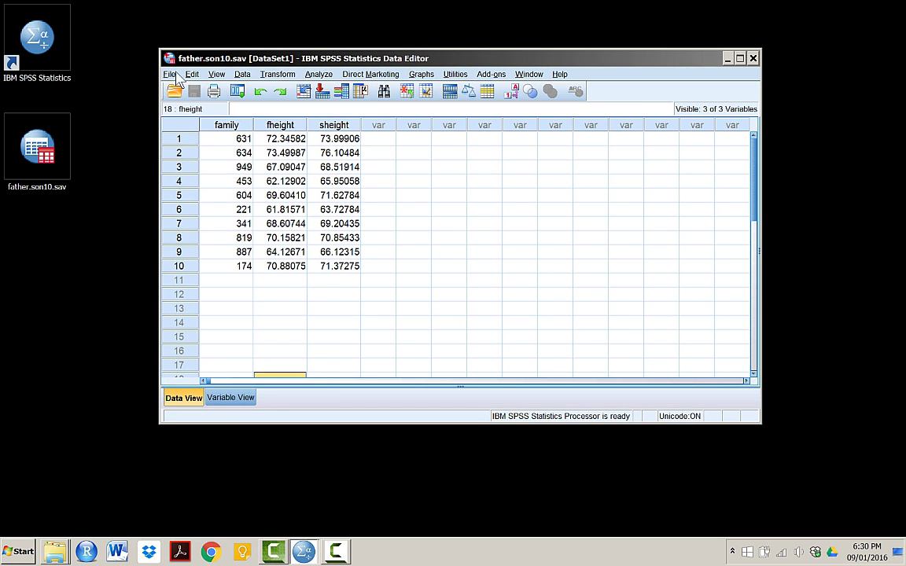
click(169, 74)
mouse_move(216, 90)
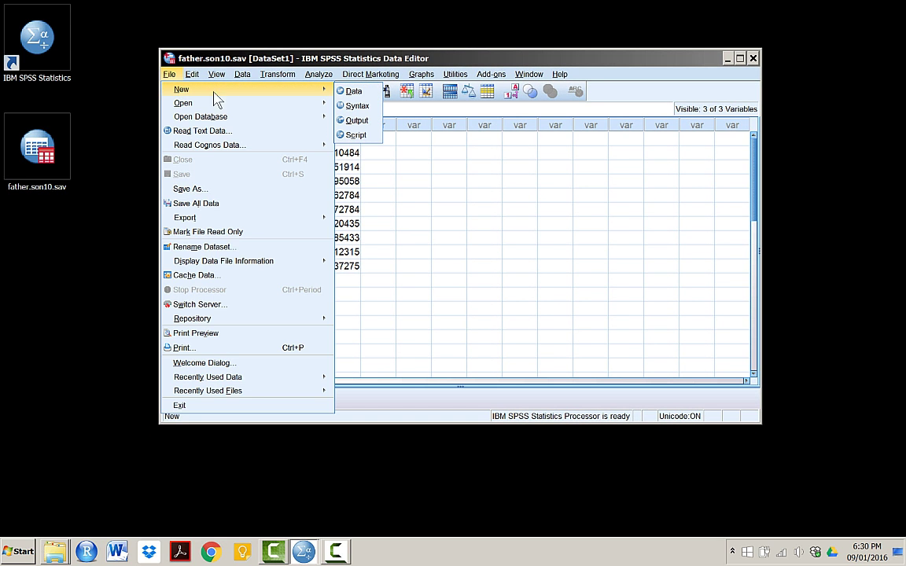
click(358, 108)
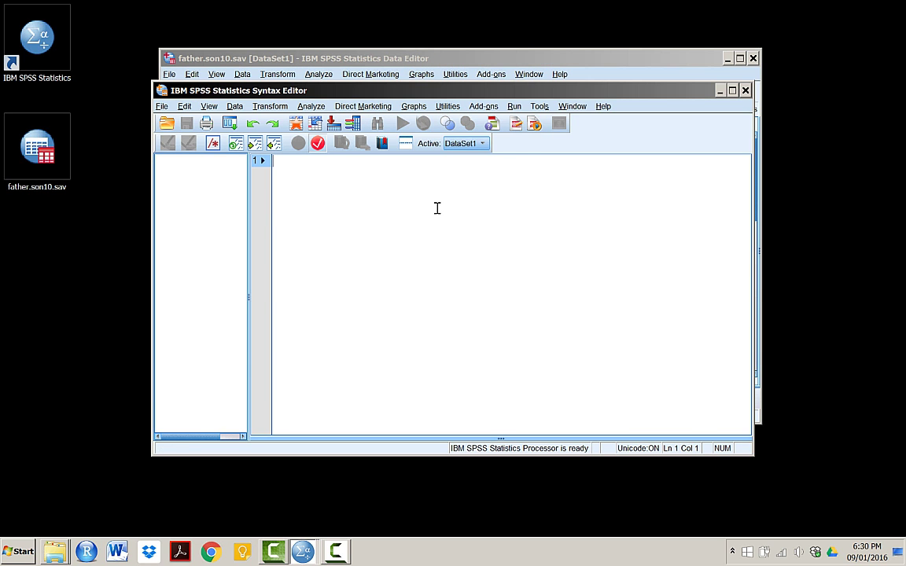
key(ctrl+v)
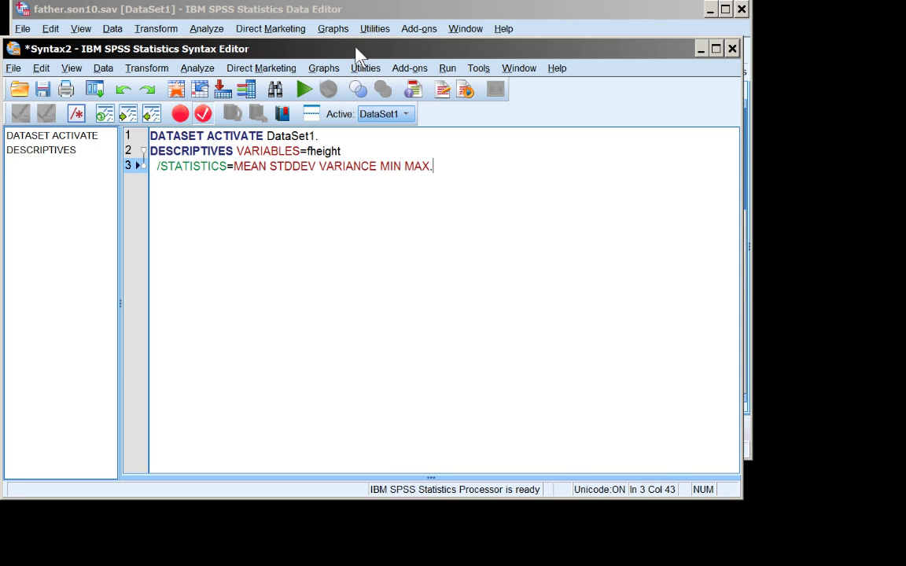
Step: Select all the syntax lines and run them to produce the Descriptive Statistics table
drag(355, 50, 515, 81)
drag(595, 196, 411, 181)
key(ctrl+a)
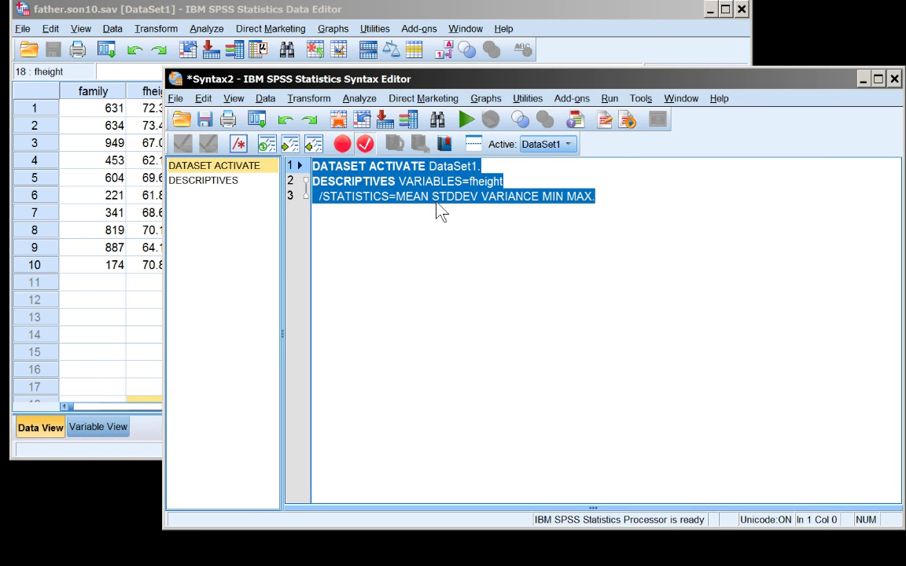
click(473, 122)
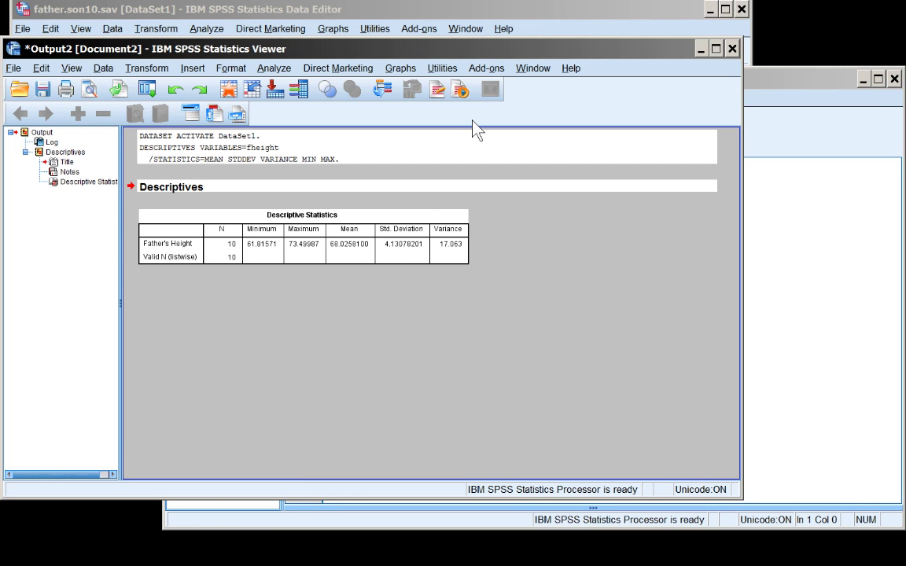
click(149, 212)
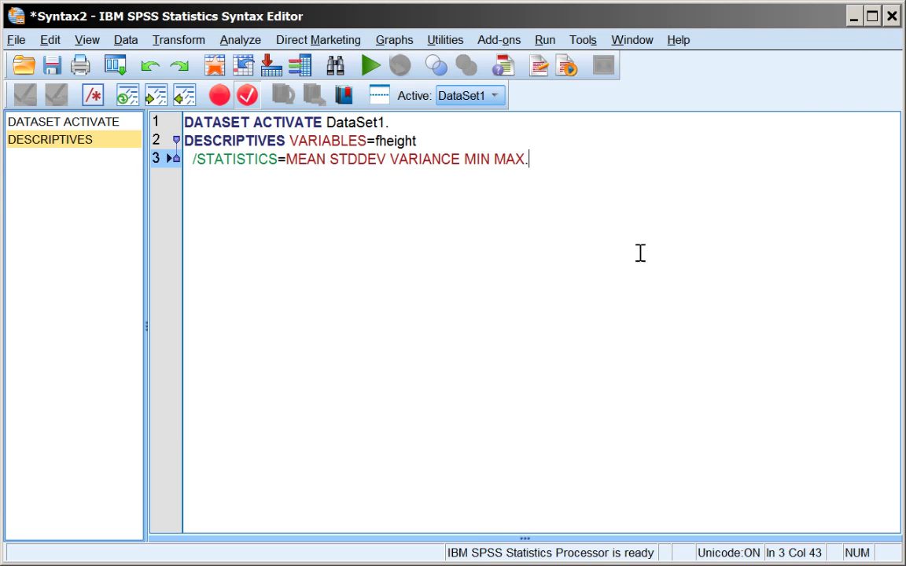
Step: Save the syntax to the Desktop as 'Syntax for mean.sps'
click(19, 40)
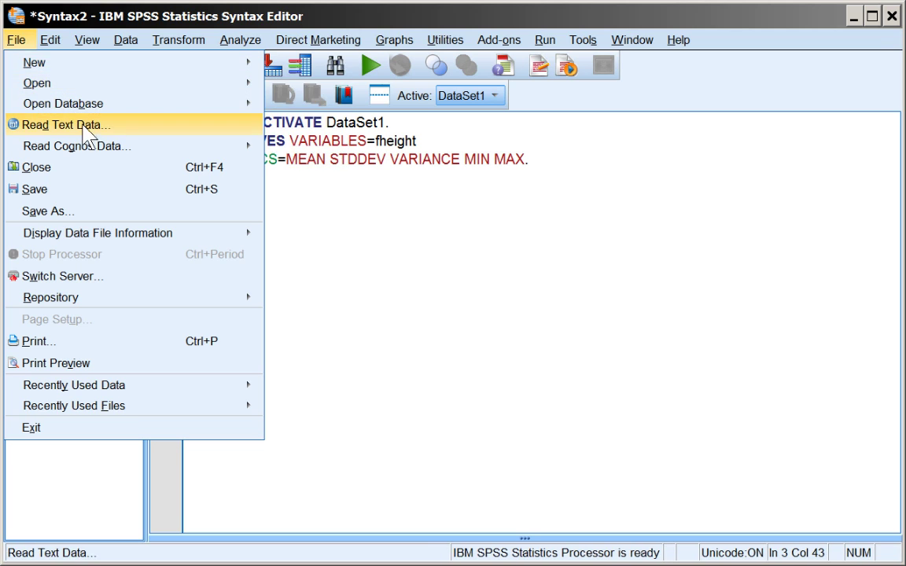
click(48, 211)
click(313, 329)
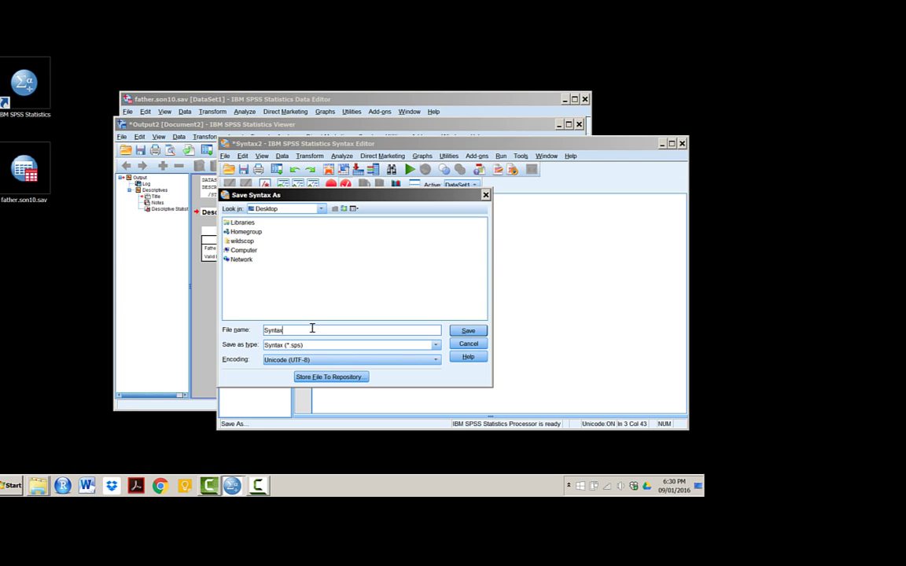
text(for mean)
click(468, 331)
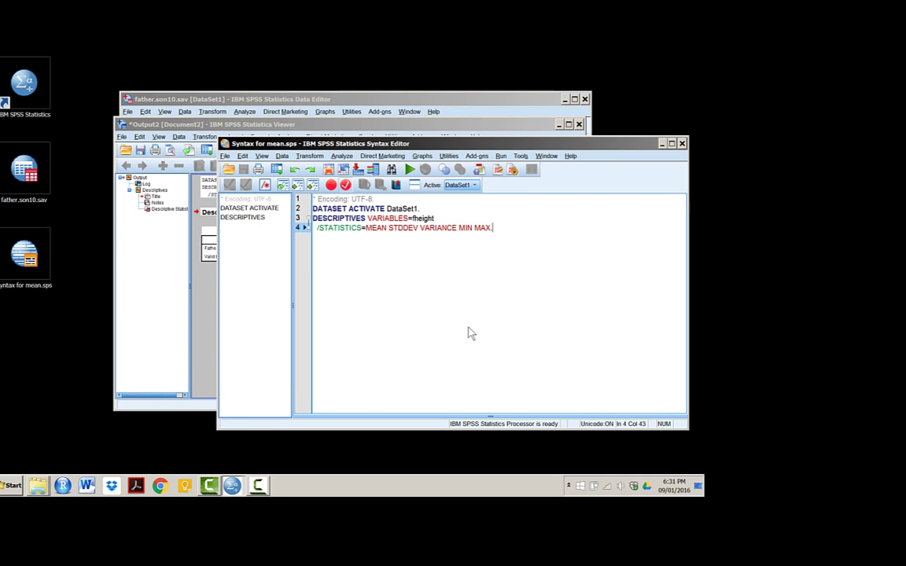
Step: Close the syntax and output without saving, then reopen Syntax for mean.sps from the desktop
click(682, 144)
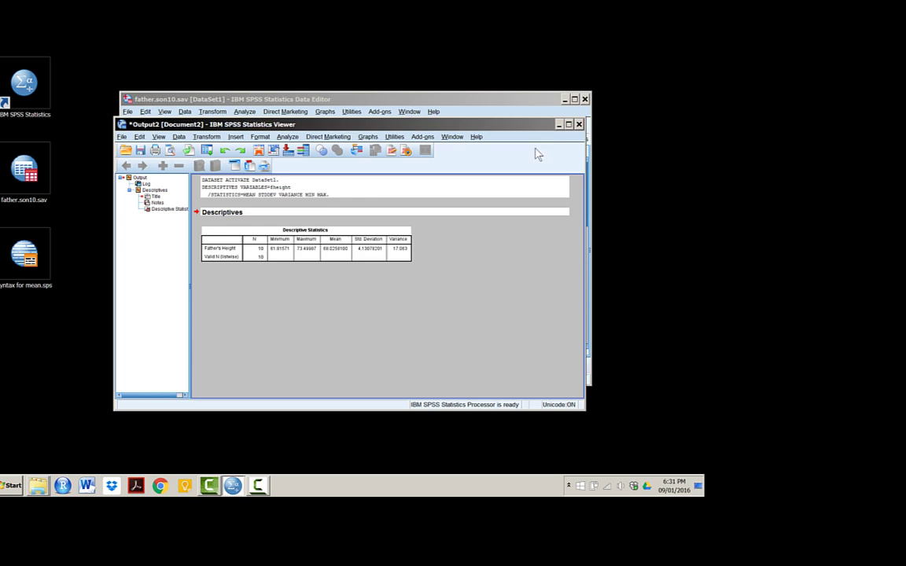
click(348, 279)
double_click(30, 236)
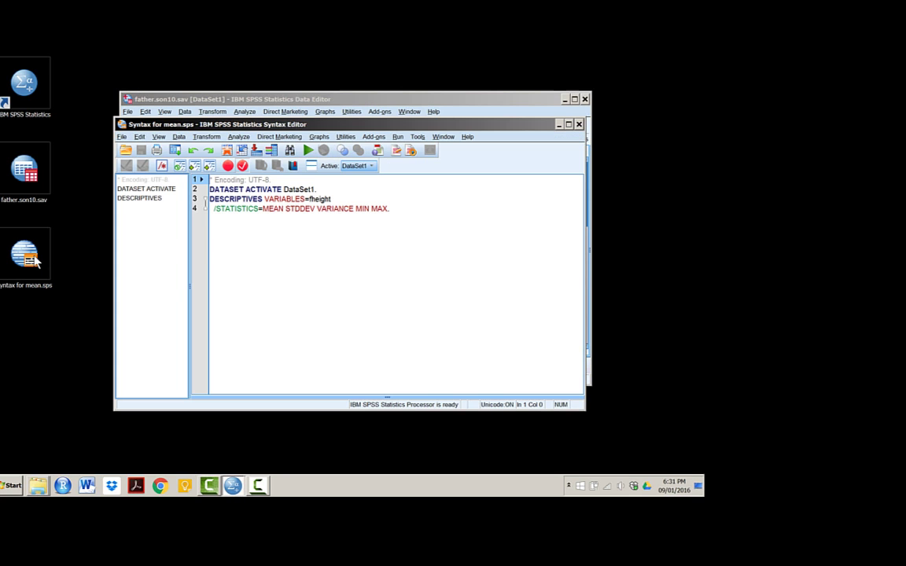
Step: Select all of the reopened syntax and run it, giving Father's Height mean 68.0256100
drag(369, 129, 468, 147)
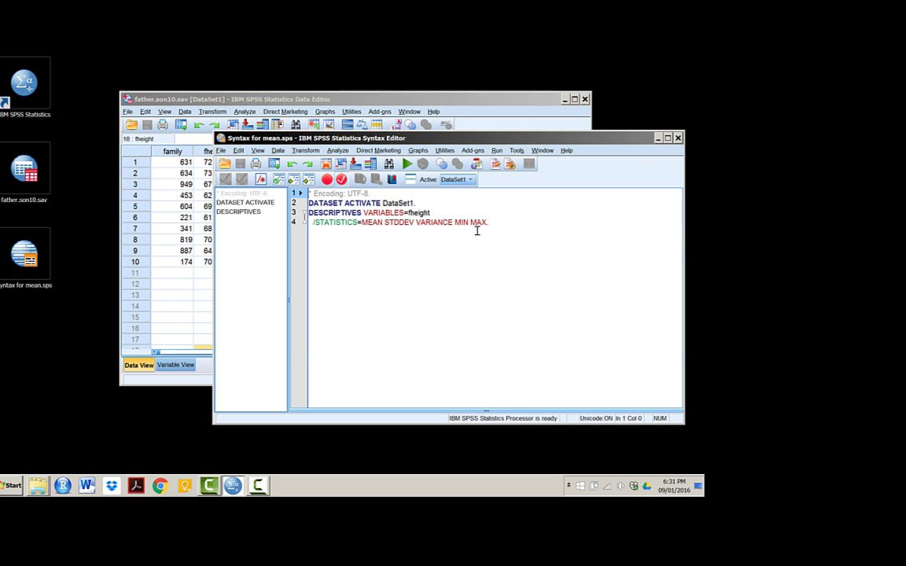
key(ctrl+a)
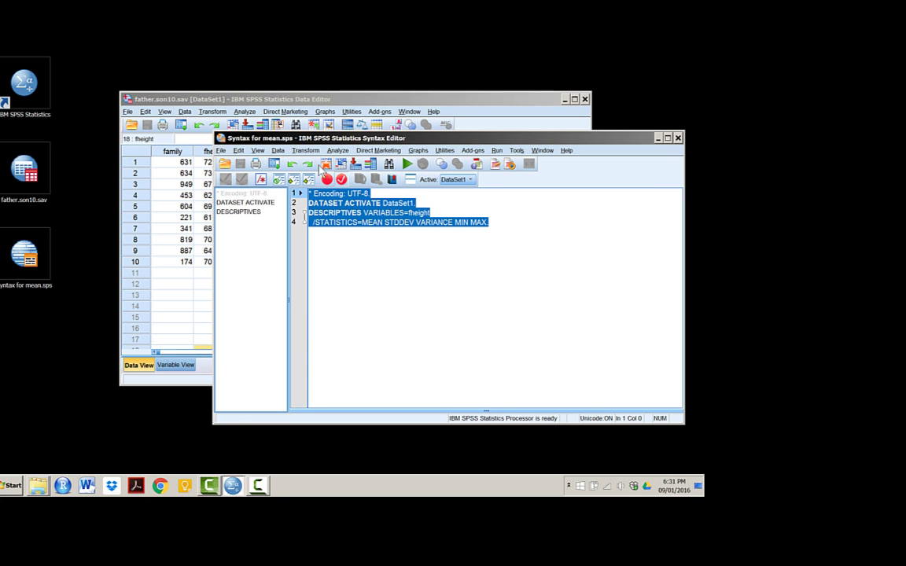
click(407, 164)
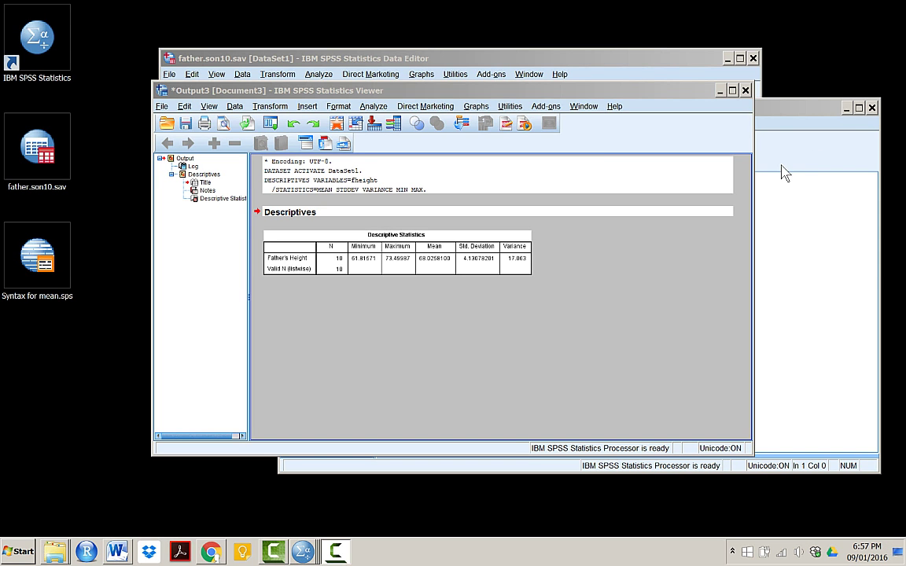
Step: Close the output without saving and highlight the DATASET ACTIVATE line in the syntax
click(744, 90)
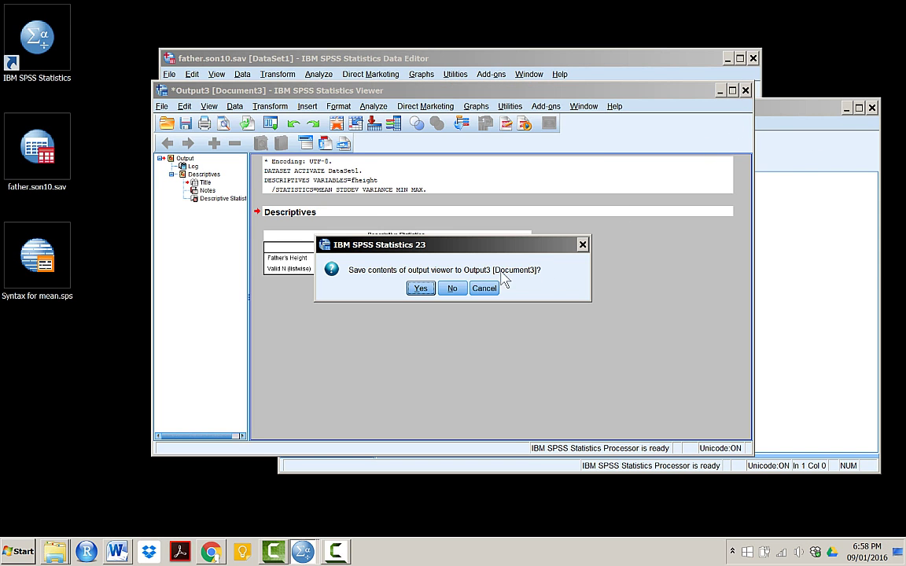
click(453, 288)
click(489, 251)
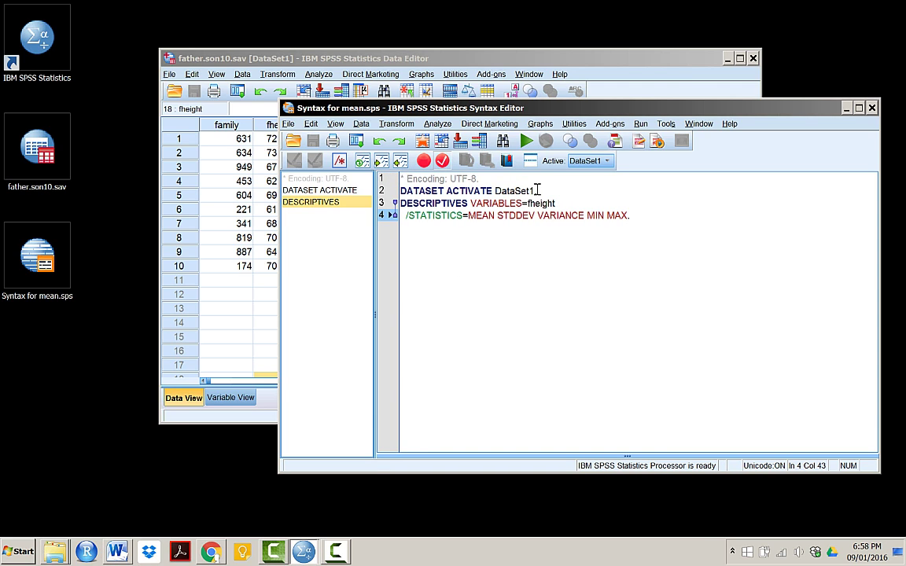
drag(539, 190, 402, 193)
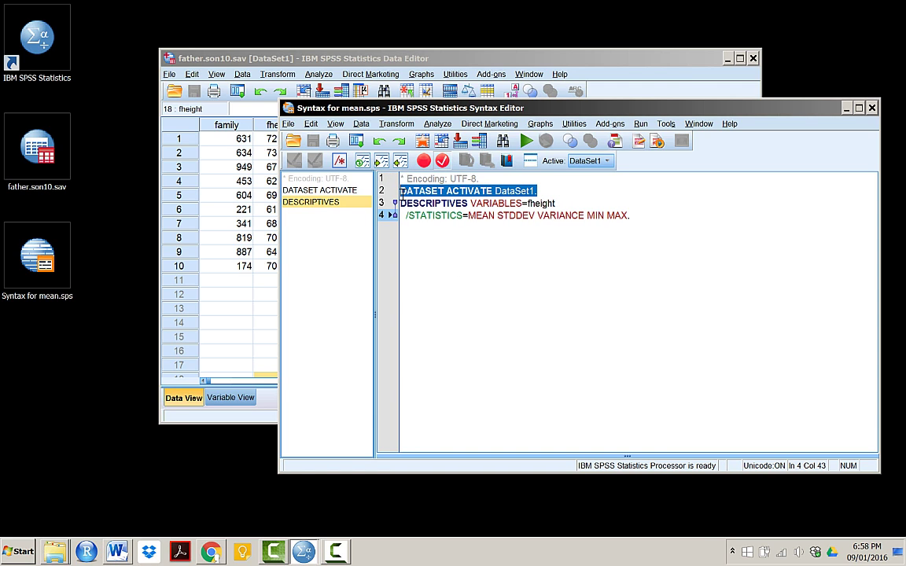
drag(402, 191, 402, 192)
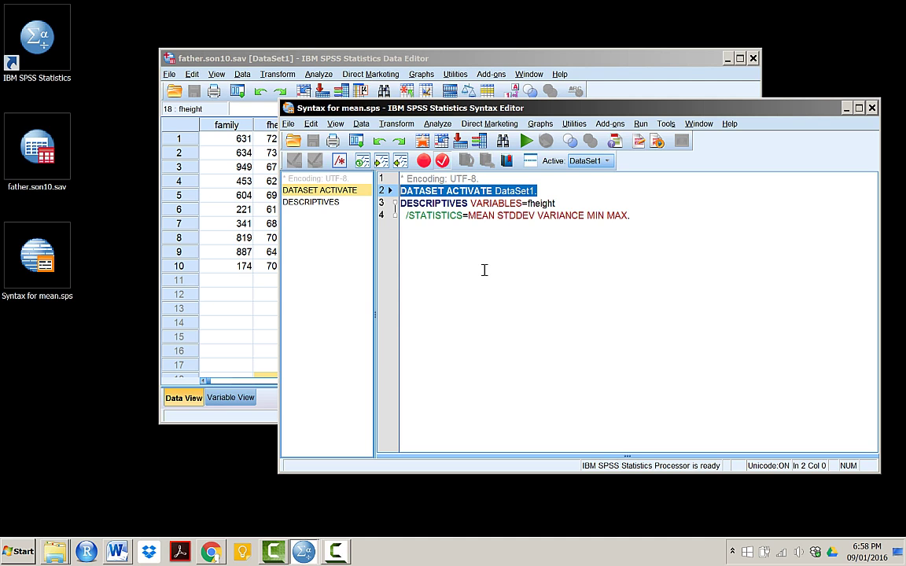
key(ctrl+End)
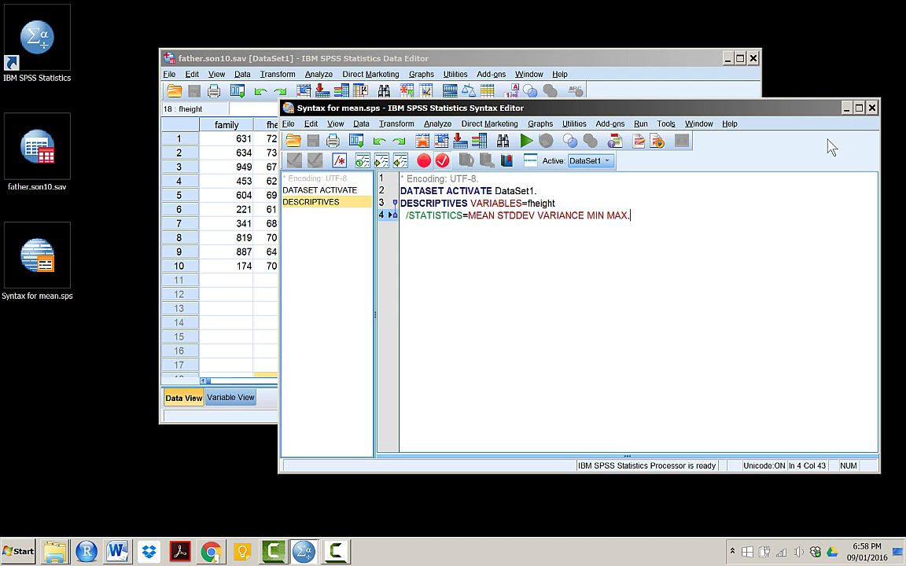
Step: Close the syntax and data windows, then reopen father.son10.sav
click(871, 108)
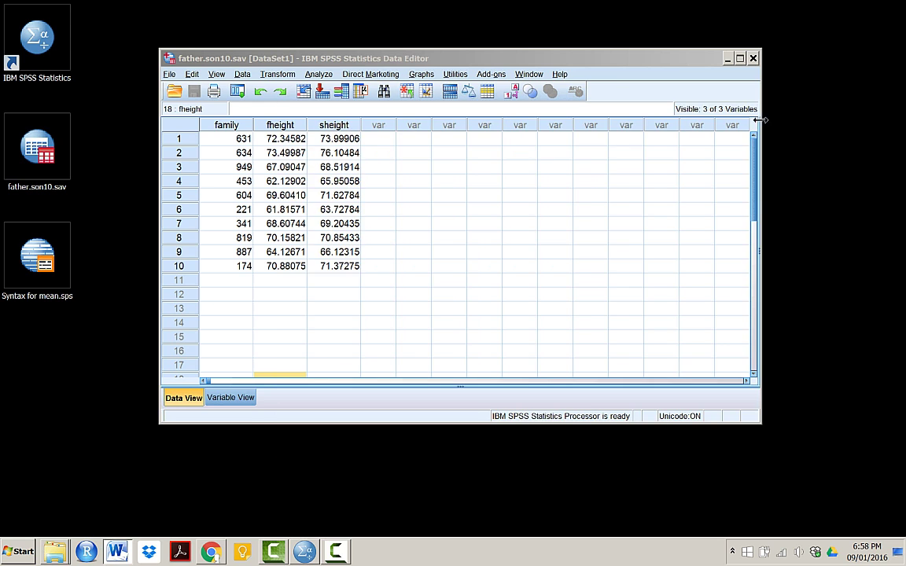
click(753, 58)
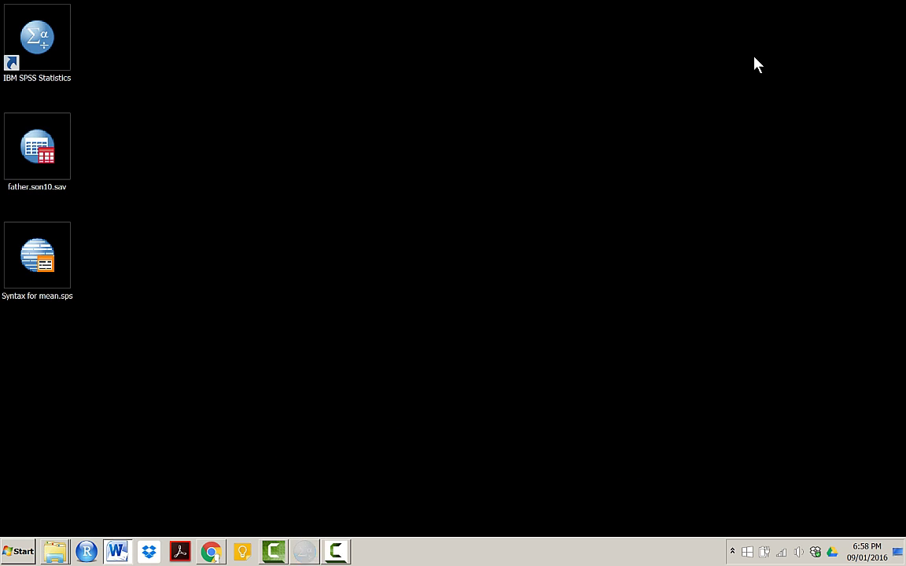
double_click(42, 143)
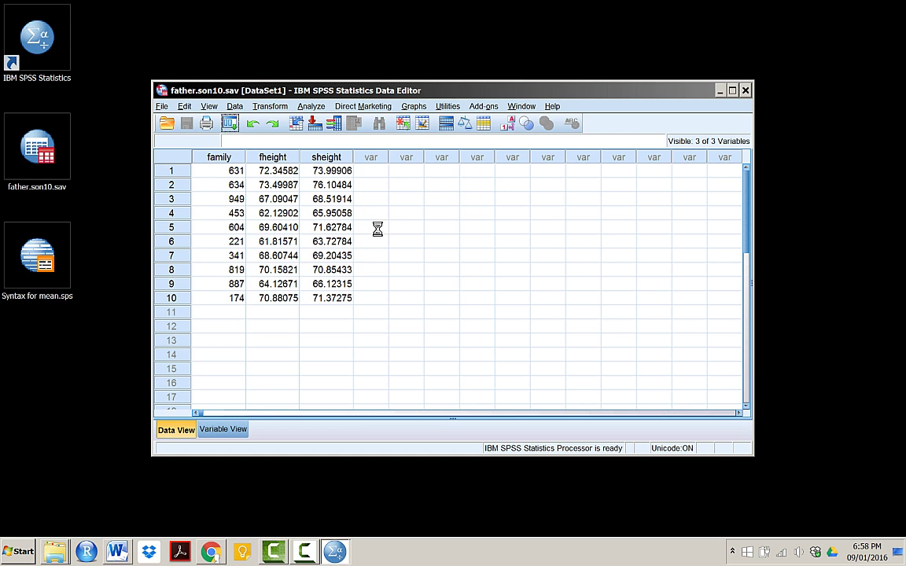
drag(472, 92, 585, 59)
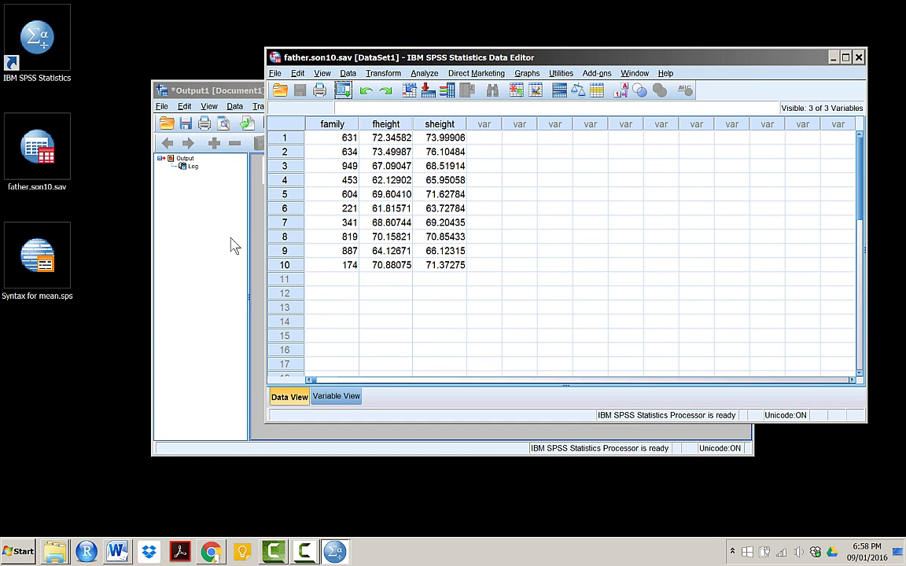
Step: Copy the GET FILE command from the output log and close the output without saving
click(268, 439)
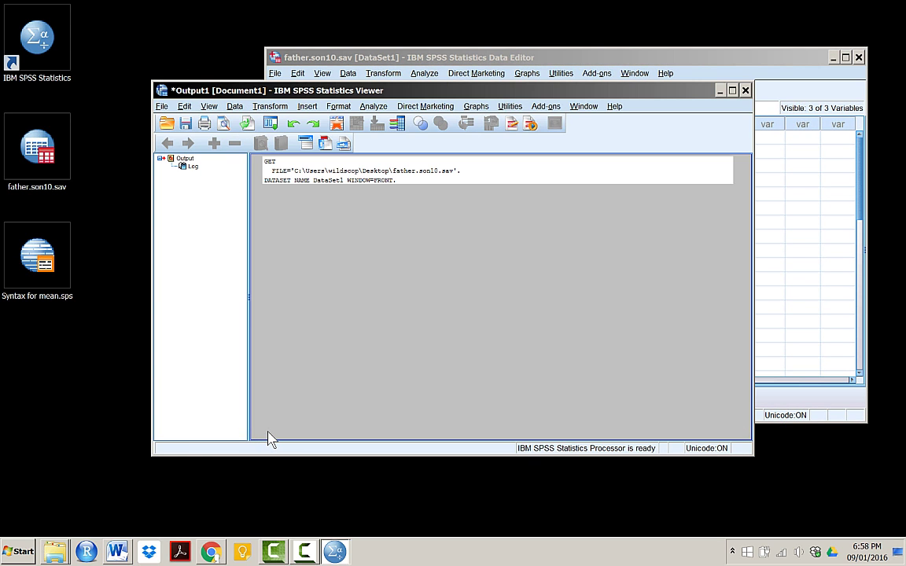
click(360, 164)
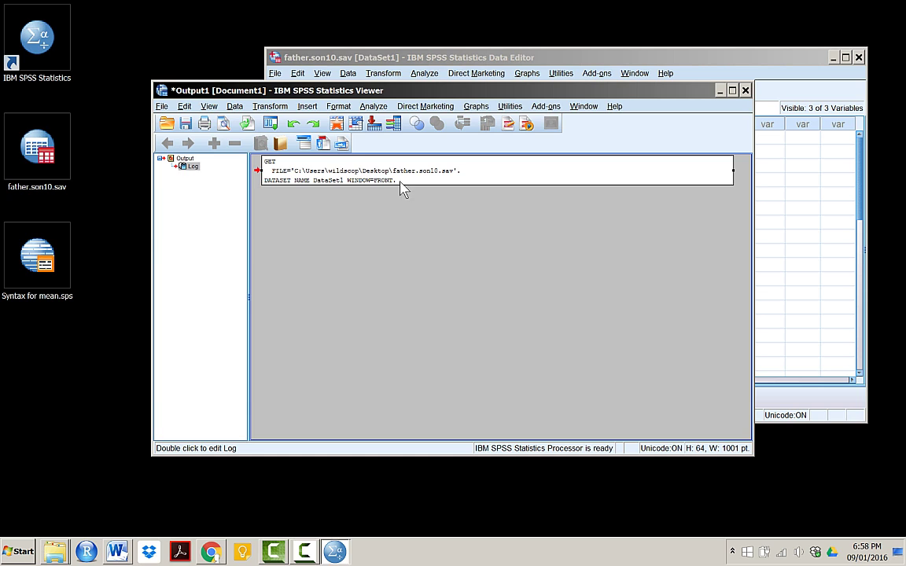
right_click(328, 174)
click(354, 196)
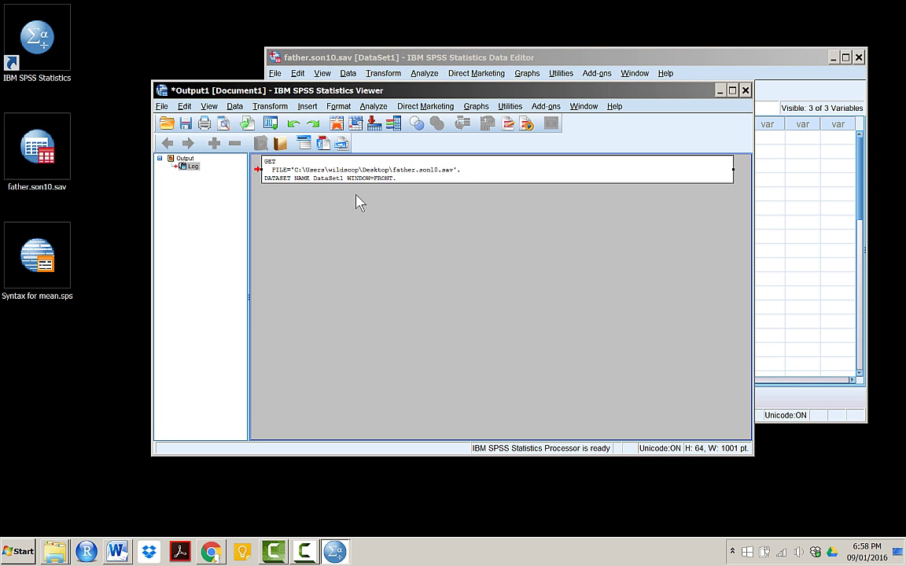
click(745, 90)
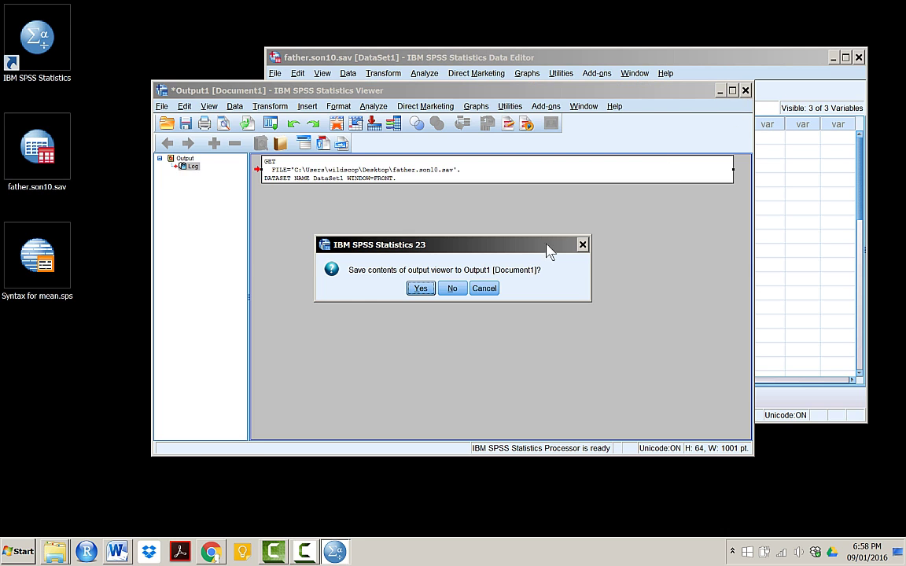
click(452, 288)
Step: Reopen Syntax for mean.sps and replace line 2 (DATASET ACTIVATE) with the pasted GET FILE commands
double_click(63, 273)
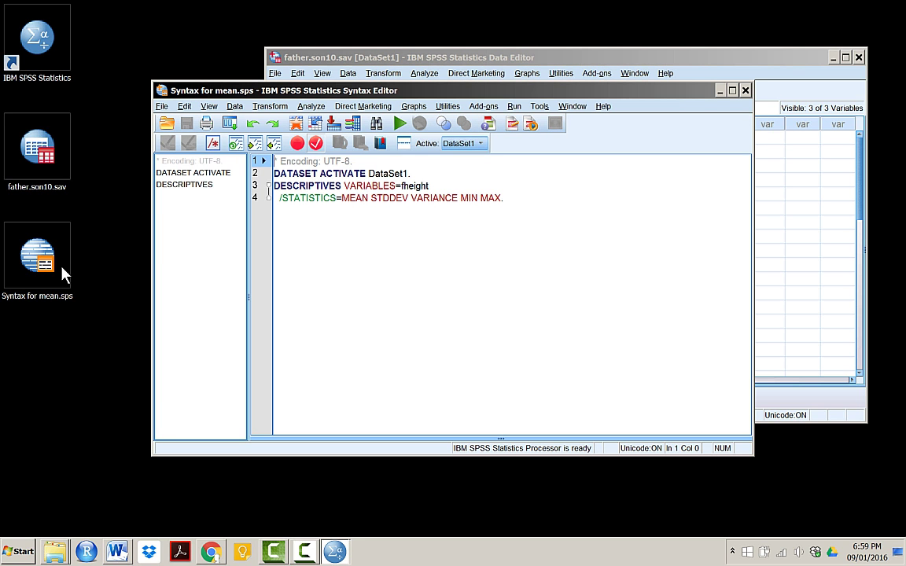
click(431, 174)
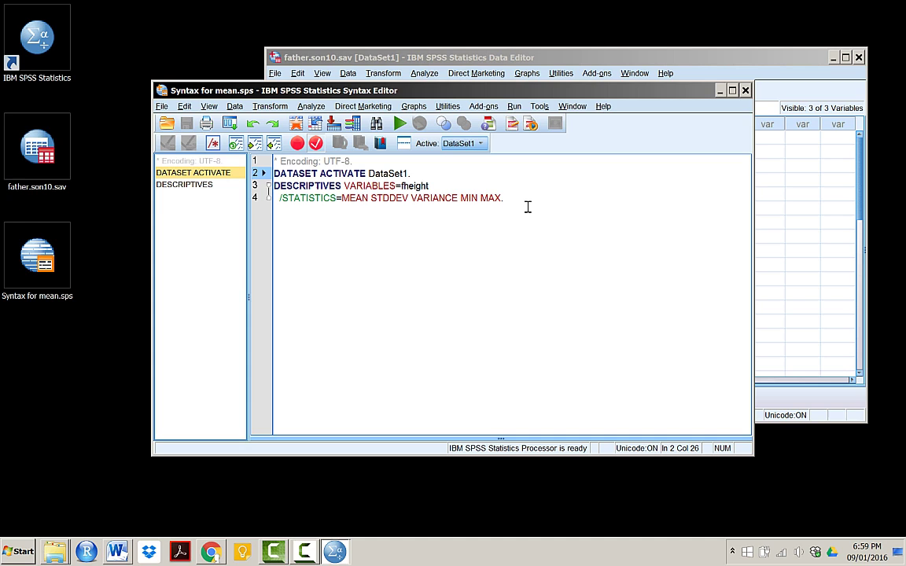
key(shift+Home)
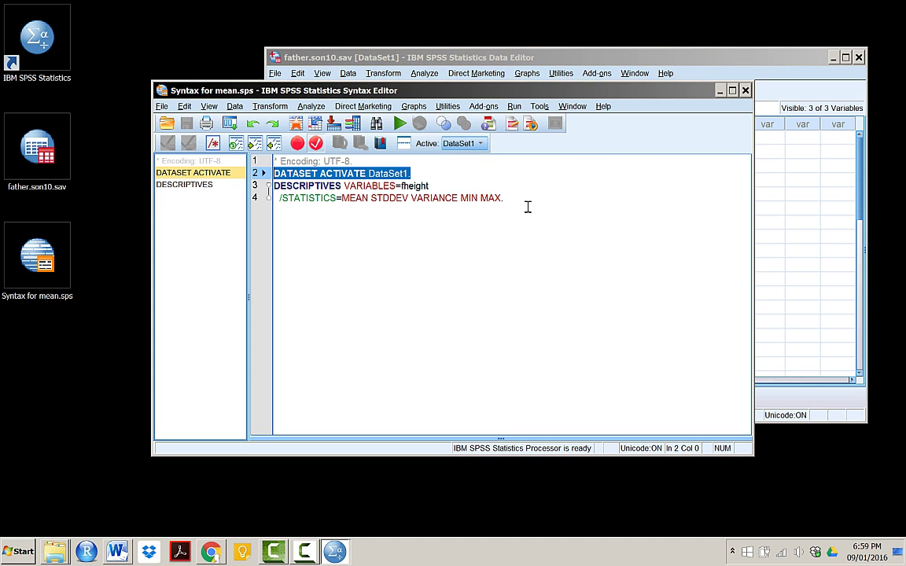
key(ctrl+v)
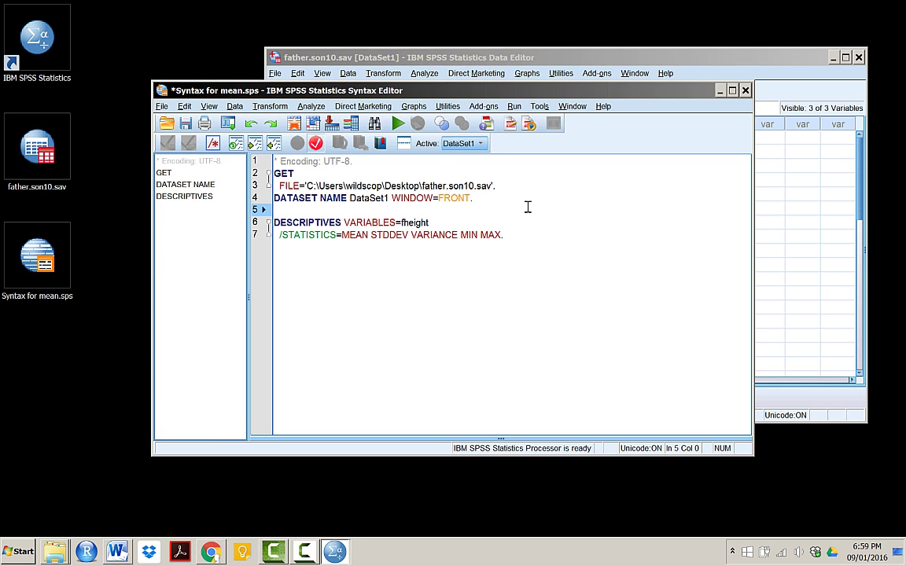
Step: Create a new empty dataset with File > New > Data
click(275, 74)
mouse_move(391, 90)
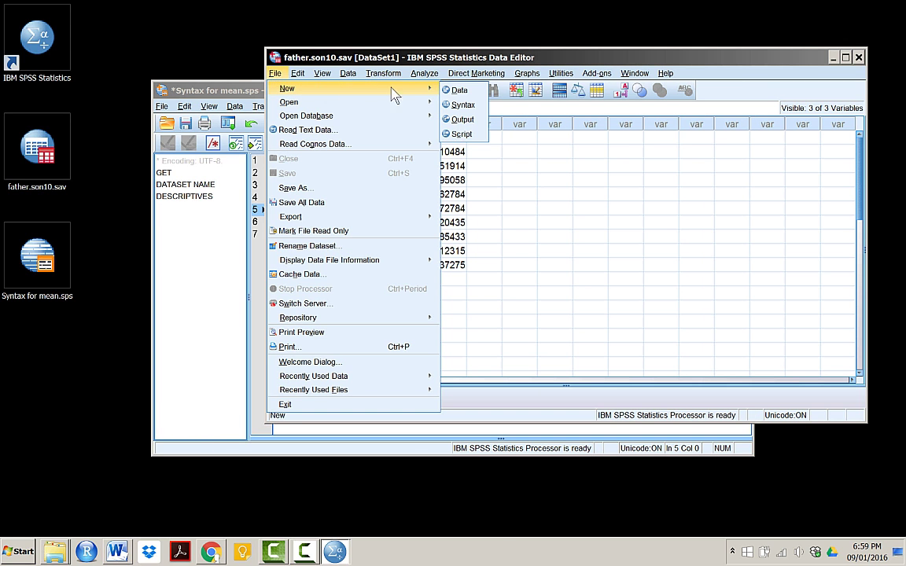
click(458, 90)
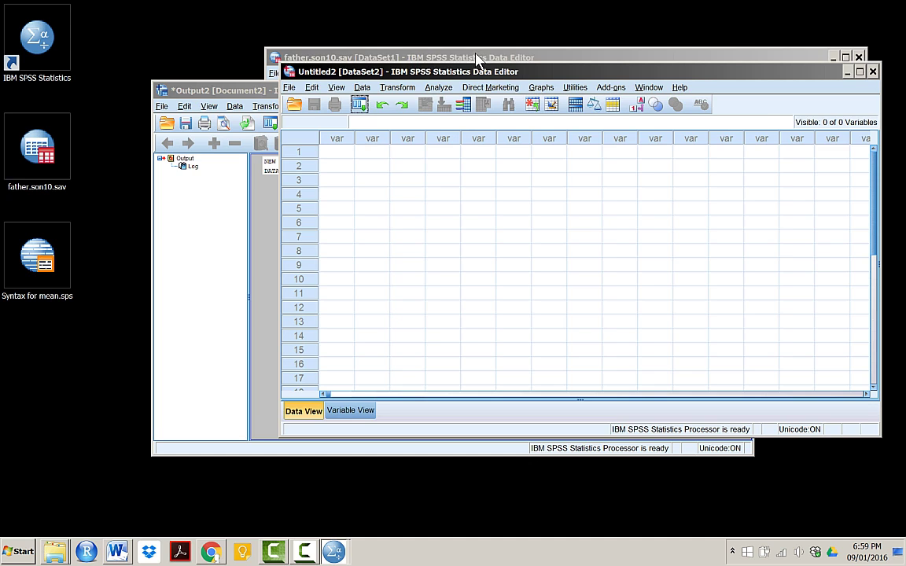
Step: Close father.son10.sav, discard Output2 unsaved, and select all text in Syntax for mean.sps
click(475, 59)
click(859, 57)
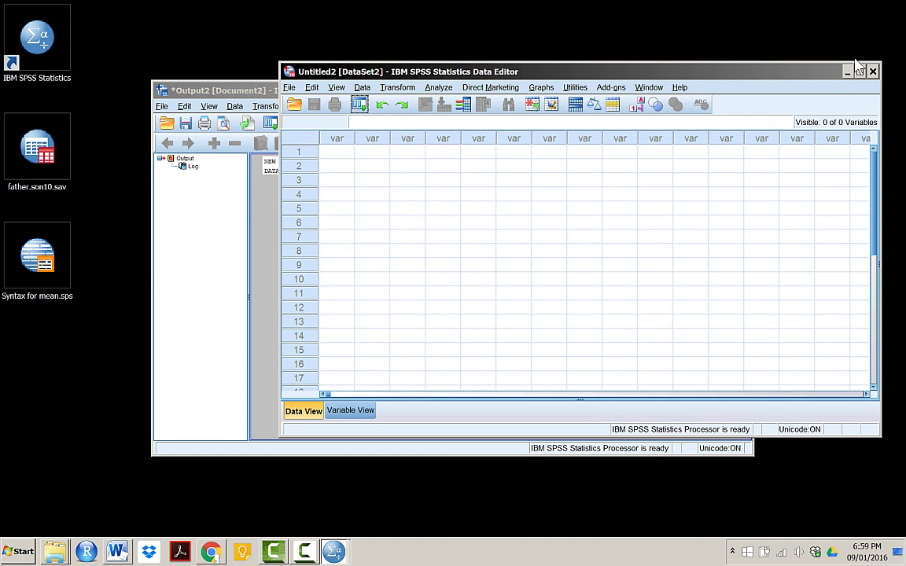
click(874, 72)
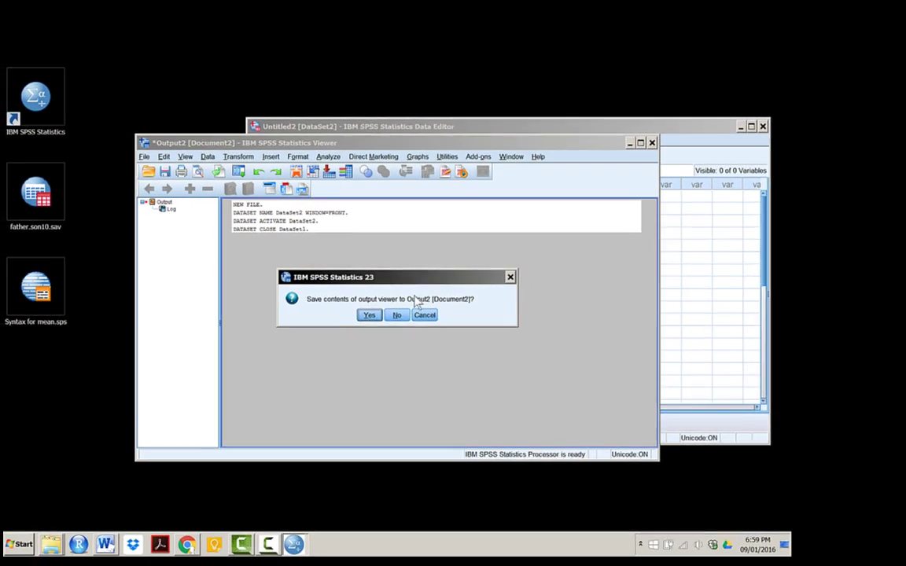
click(397, 315)
click(209, 149)
key(ctrl+a)
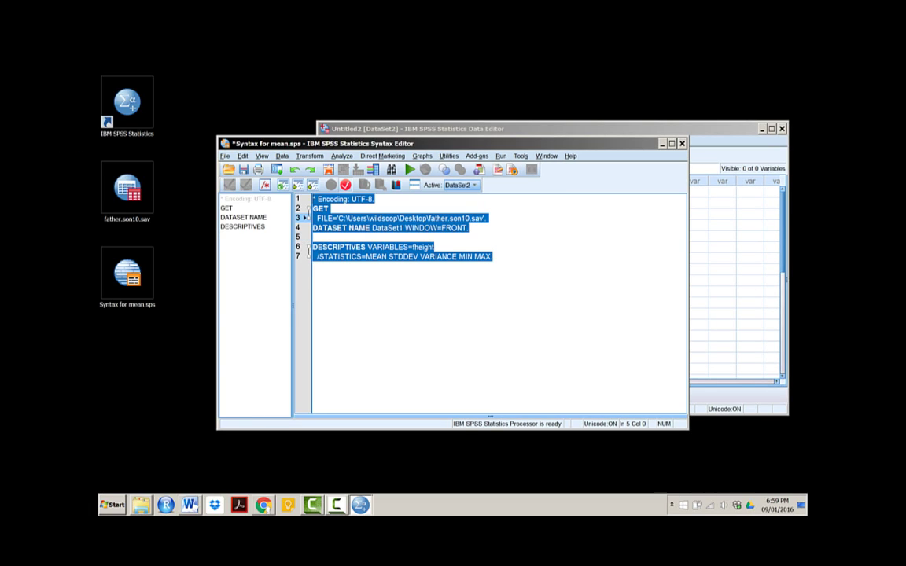
Step: Run the syntax and view the new Descriptive Statistics table for Father's Height in Output3
click(410, 171)
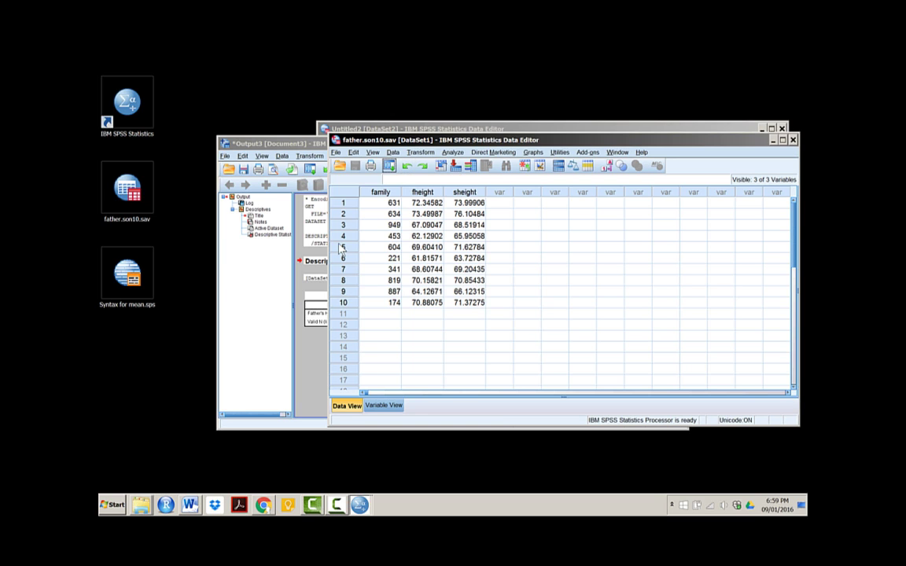
click(313, 362)
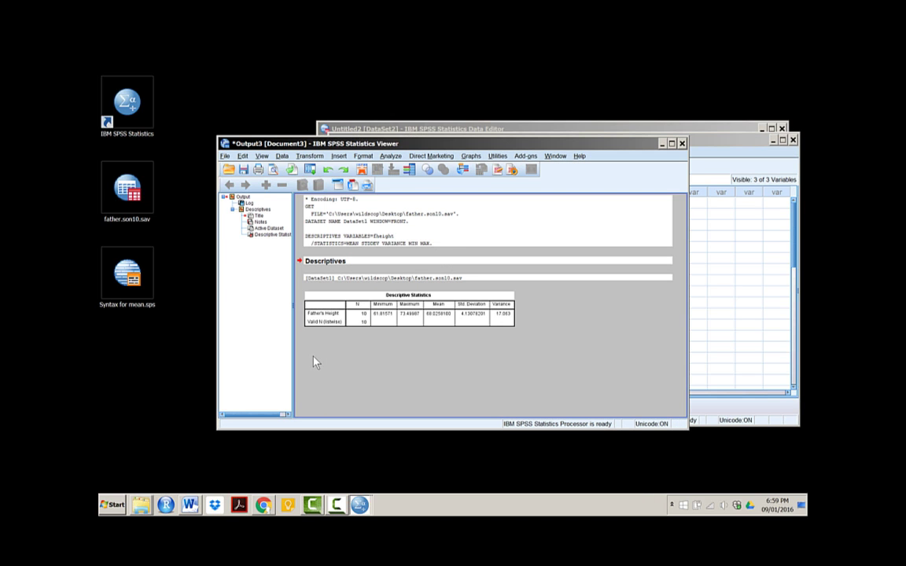